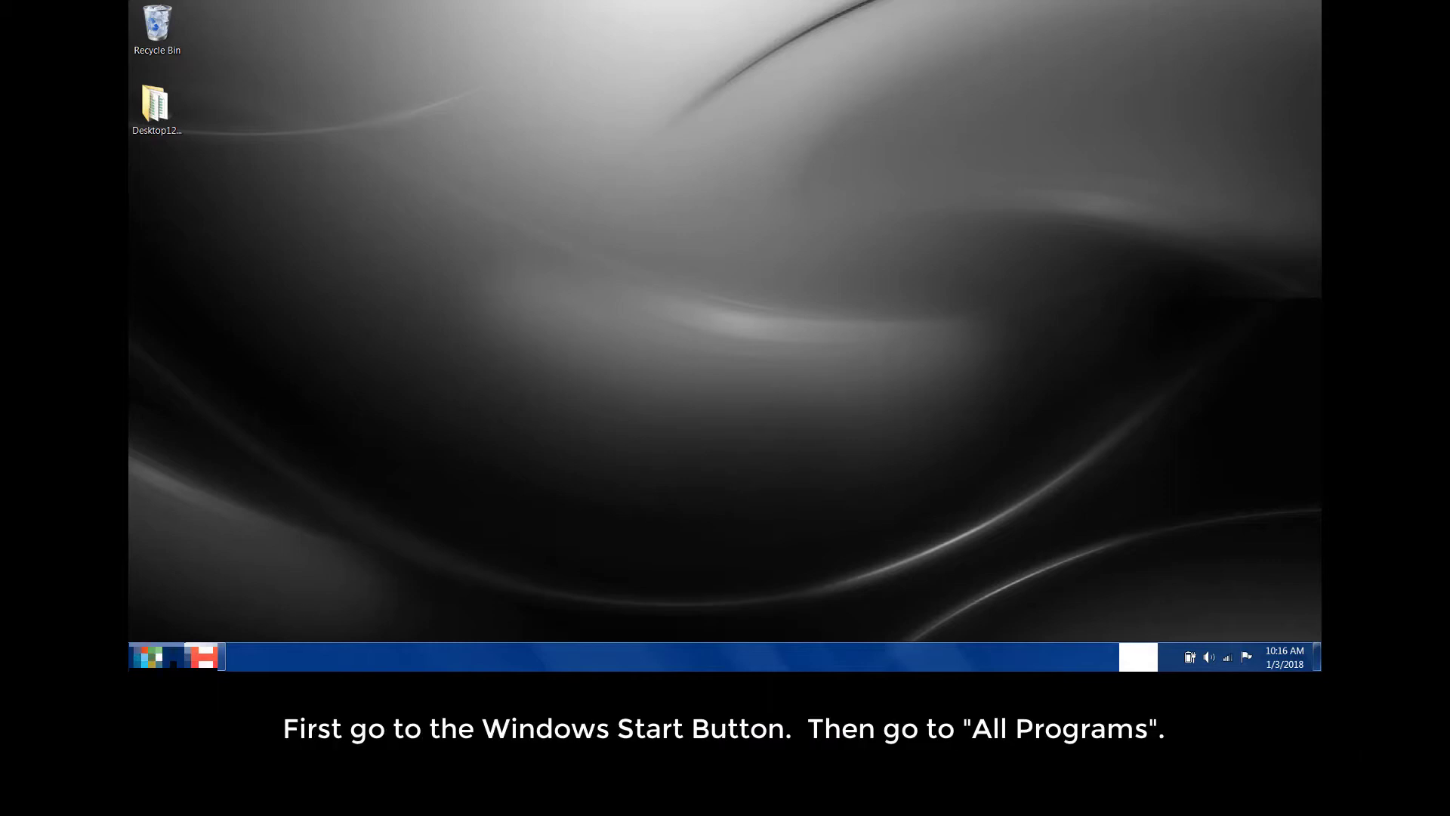
# Start GTX-4 Maintenance from All Programs > Brother GTX-4 Tools in the Start menu
pyautogui.click(148, 656)
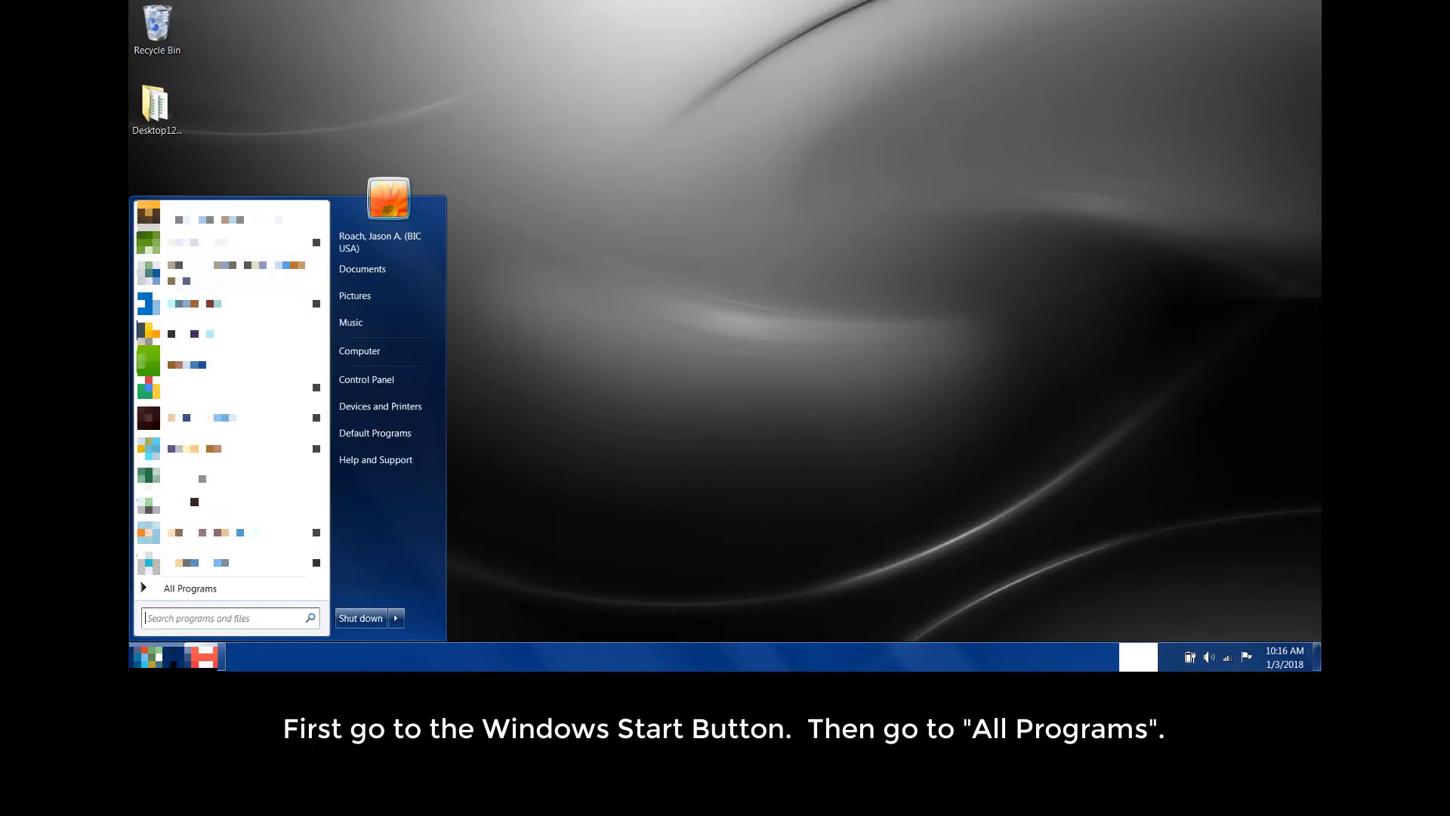
pyautogui.click(188, 588)
pyautogui.scroll(-5, 216, 390)
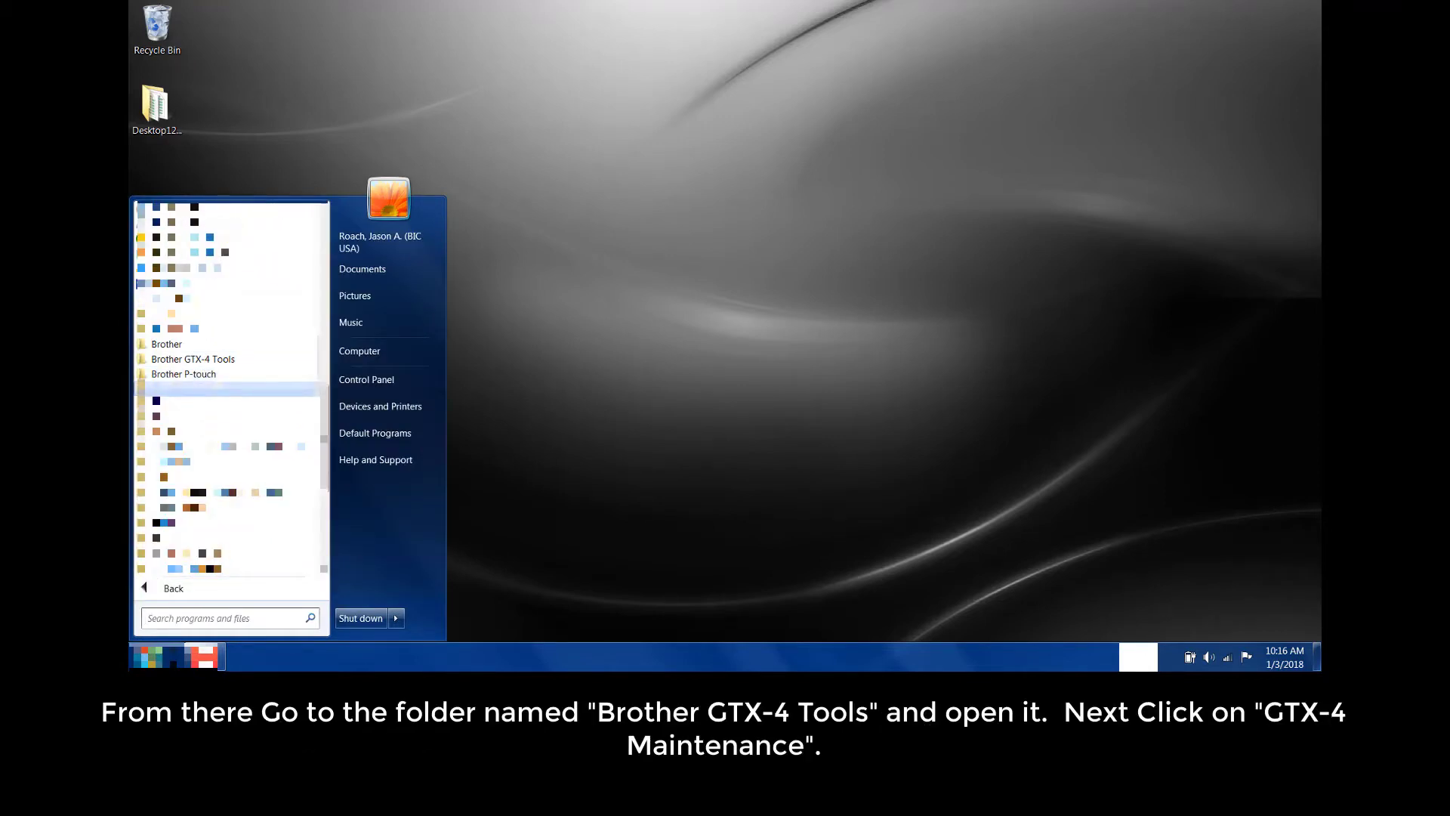
pyautogui.click(198, 358)
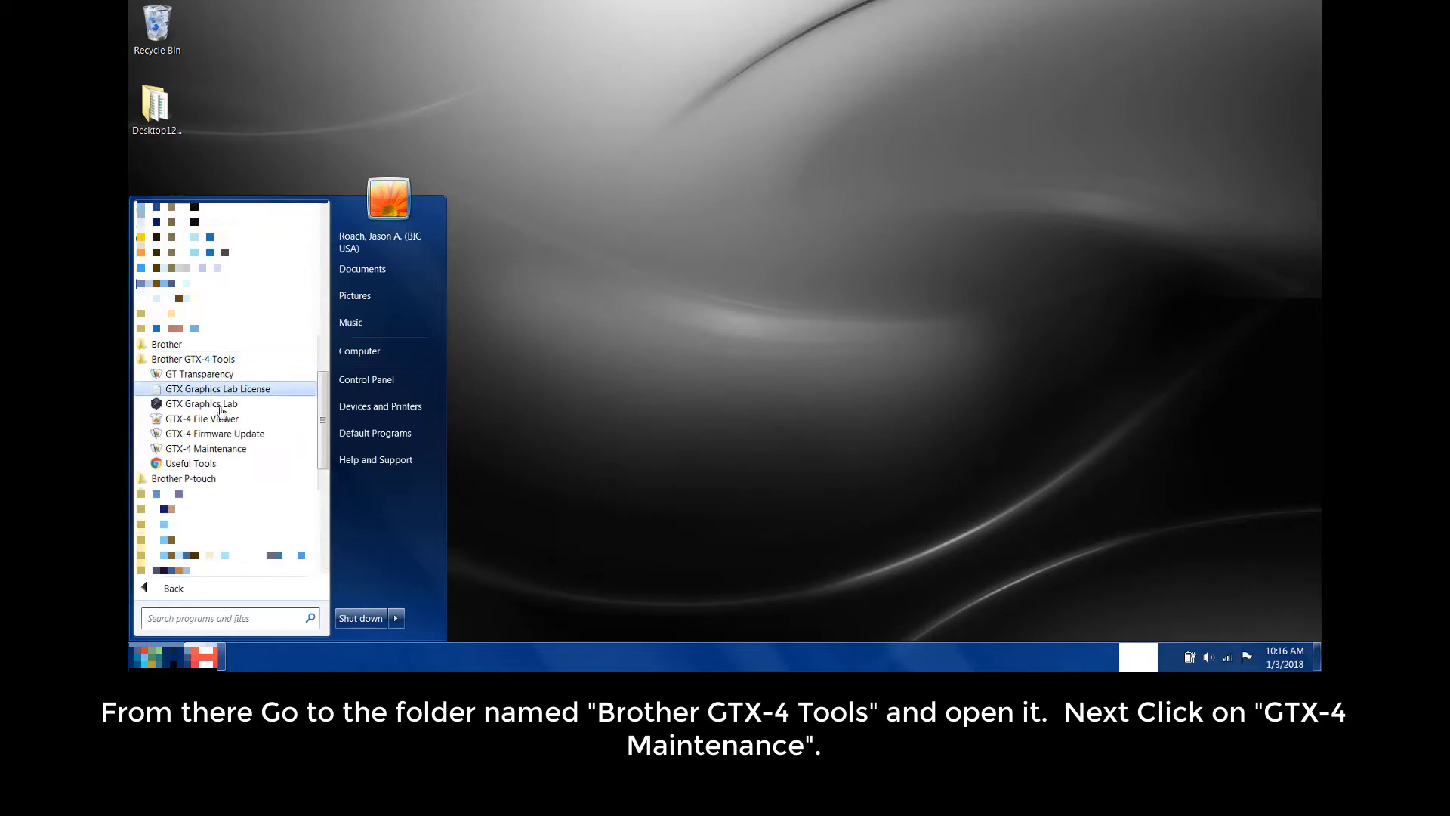
pyautogui.click(221, 448)
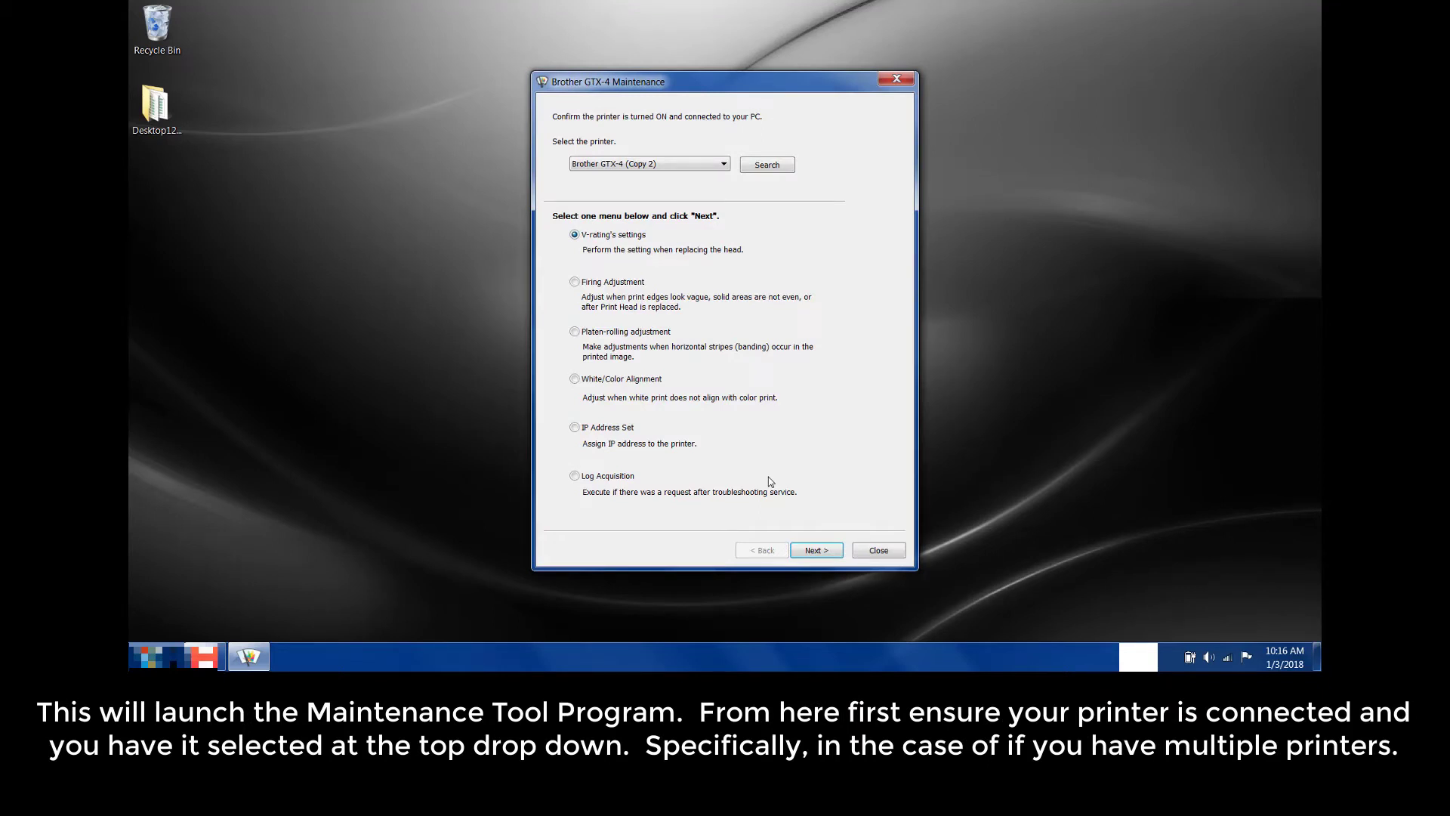
# Keep Brother GTX-4 (Copy 2) as the printer and pick the Platen-rolling adjustment task
pyautogui.click(721, 164)
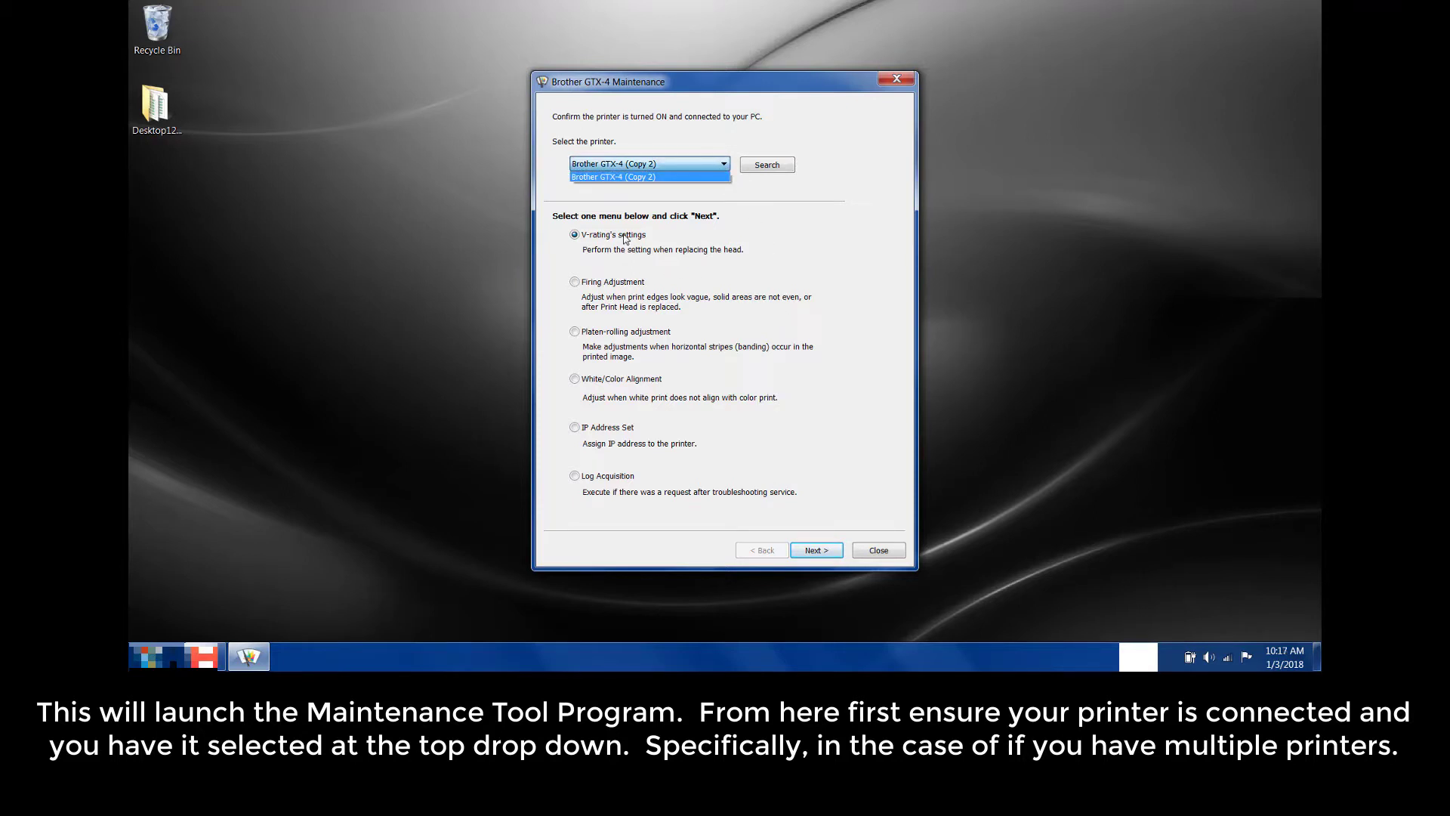
pyautogui.click(627, 240)
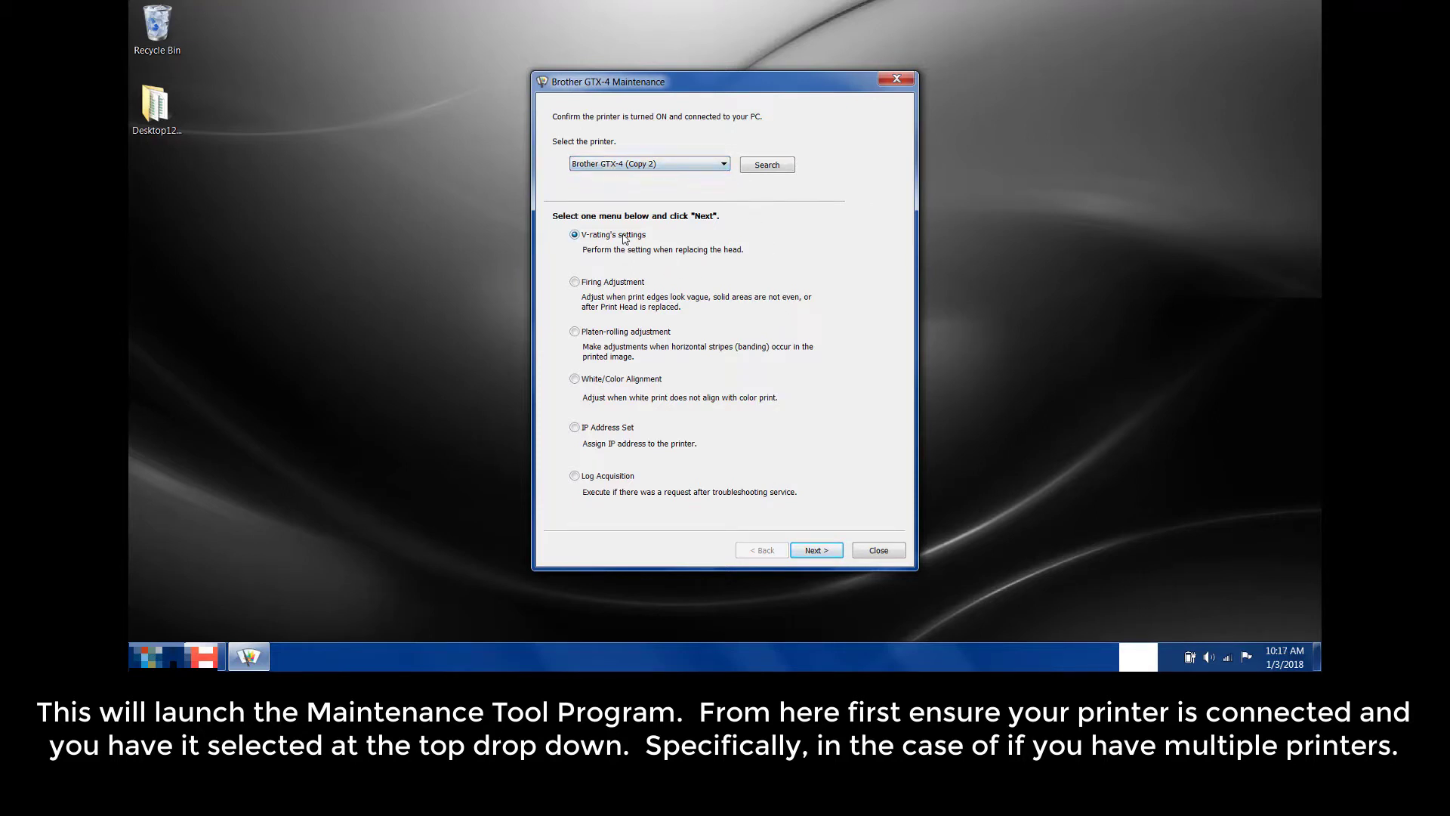
pyautogui.click(619, 282)
pyautogui.click(625, 332)
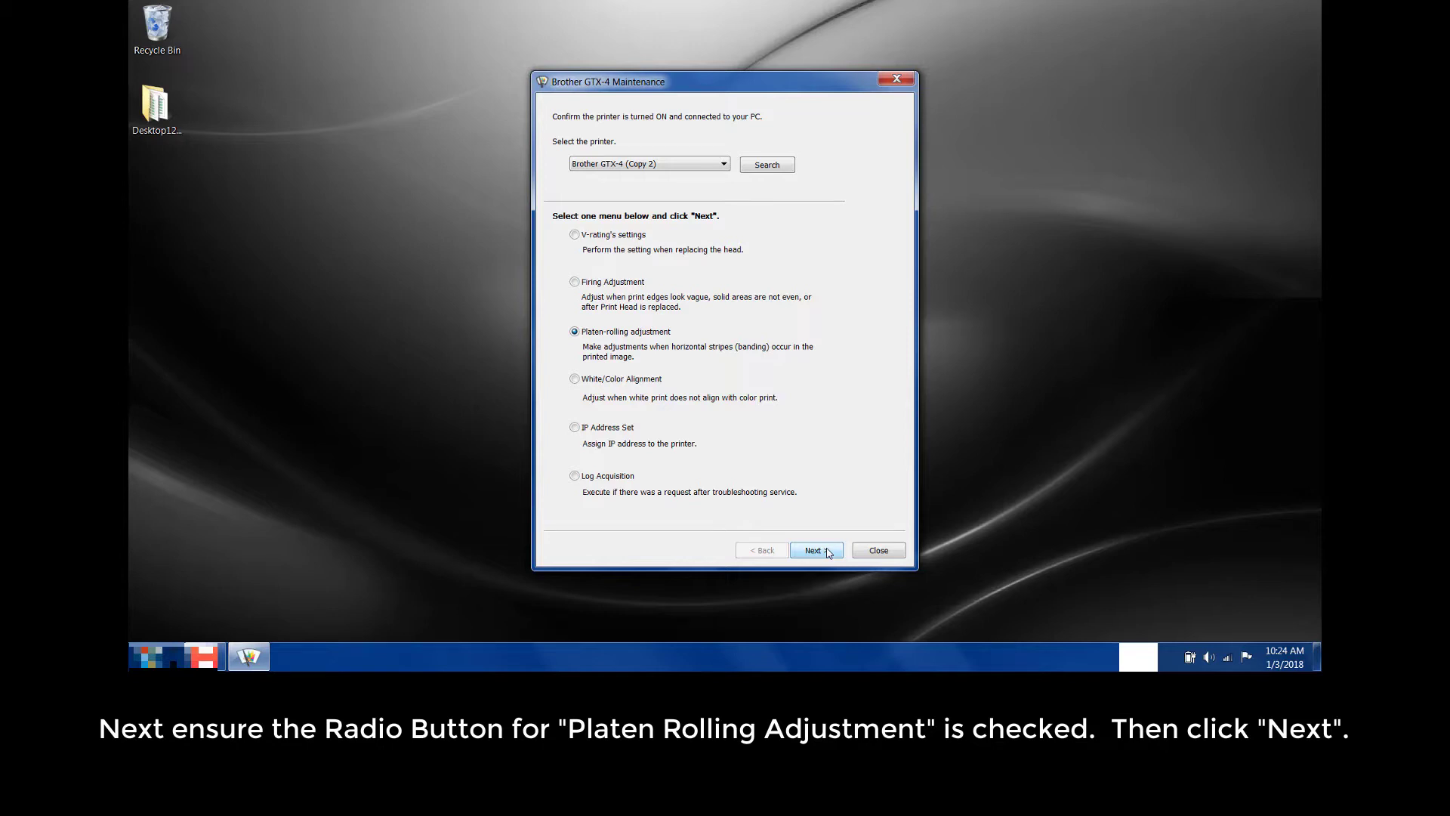
# Tick 'V-rating setting and Firing Adjustment are already done' and advance to Step 2
pyautogui.click(815, 550)
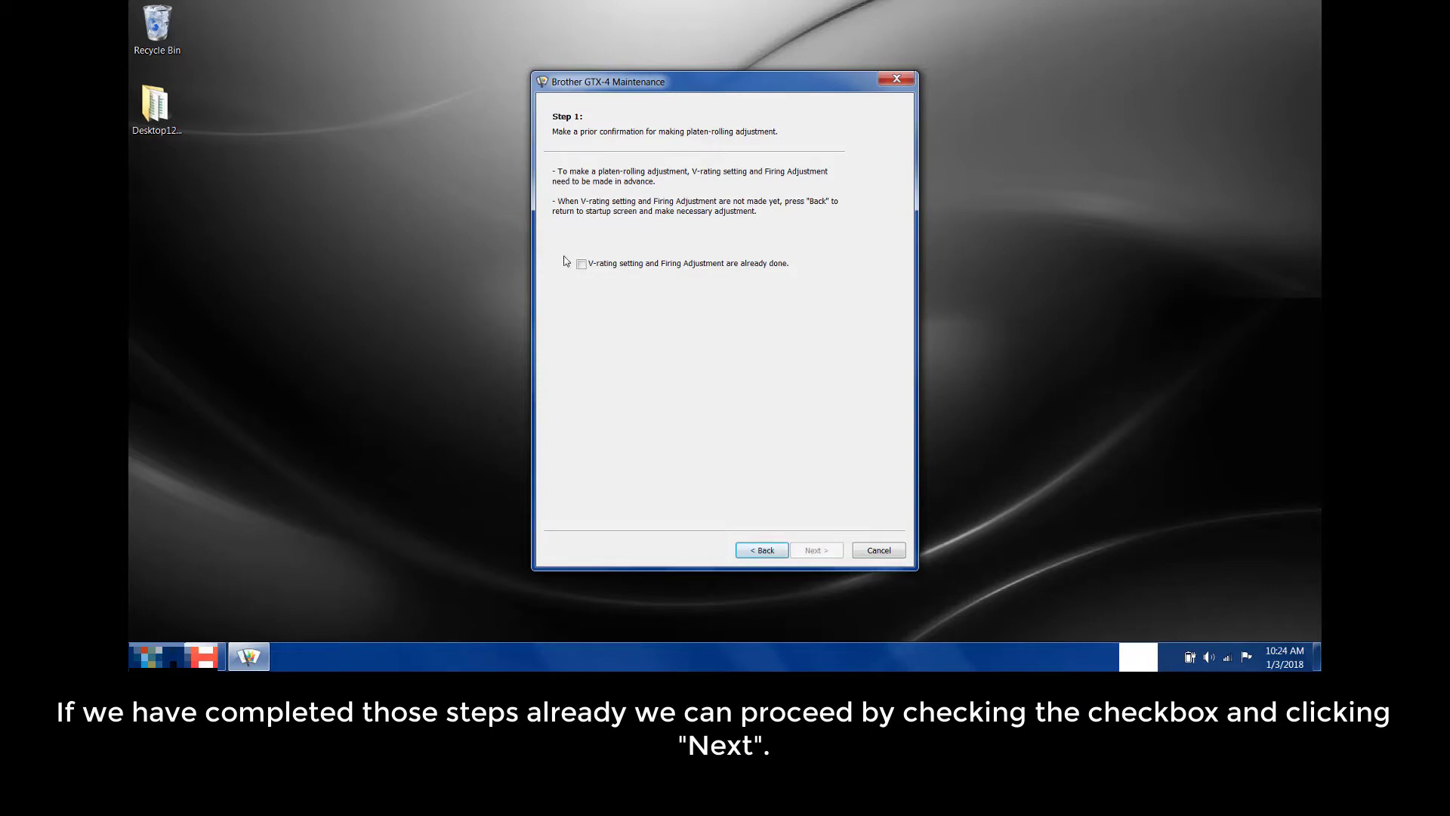
pyautogui.click(590, 266)
pyautogui.click(823, 552)
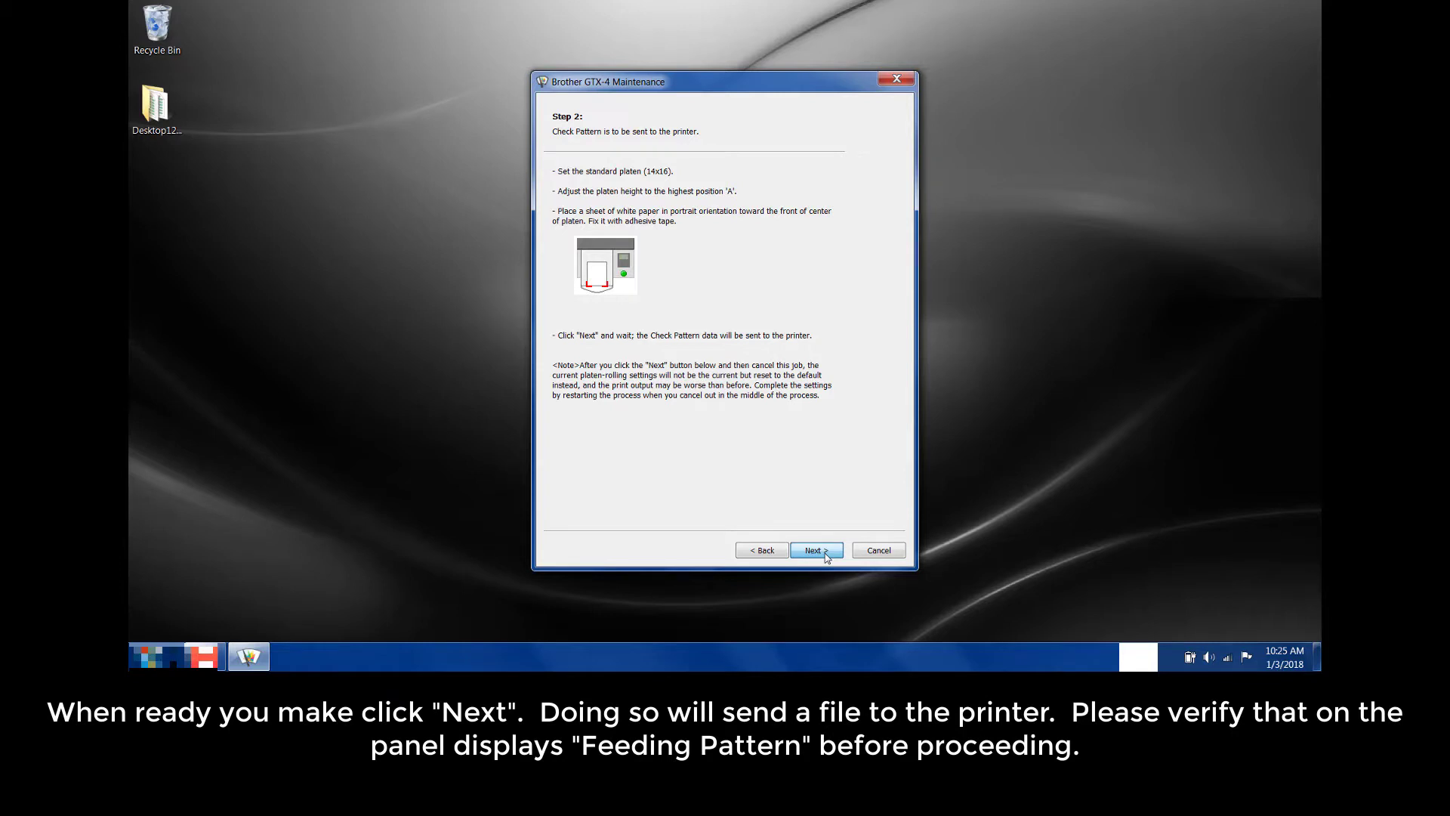
# Send the Step 2 check pattern data to the printer
pyautogui.click(816, 550)
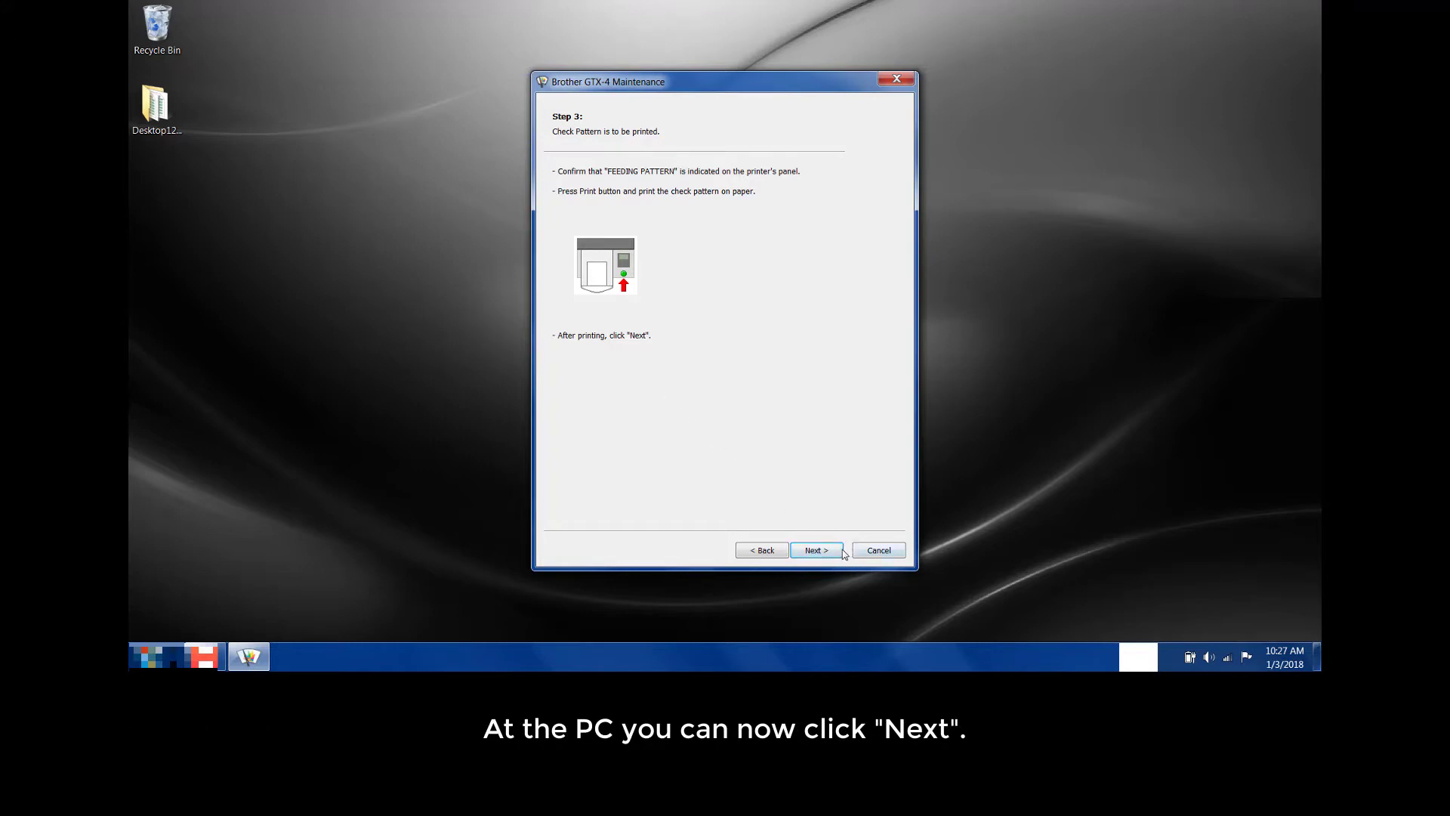
# On Step 4, check the print example, keep FWD at 0 and set RVS to 2
pyautogui.click(820, 551)
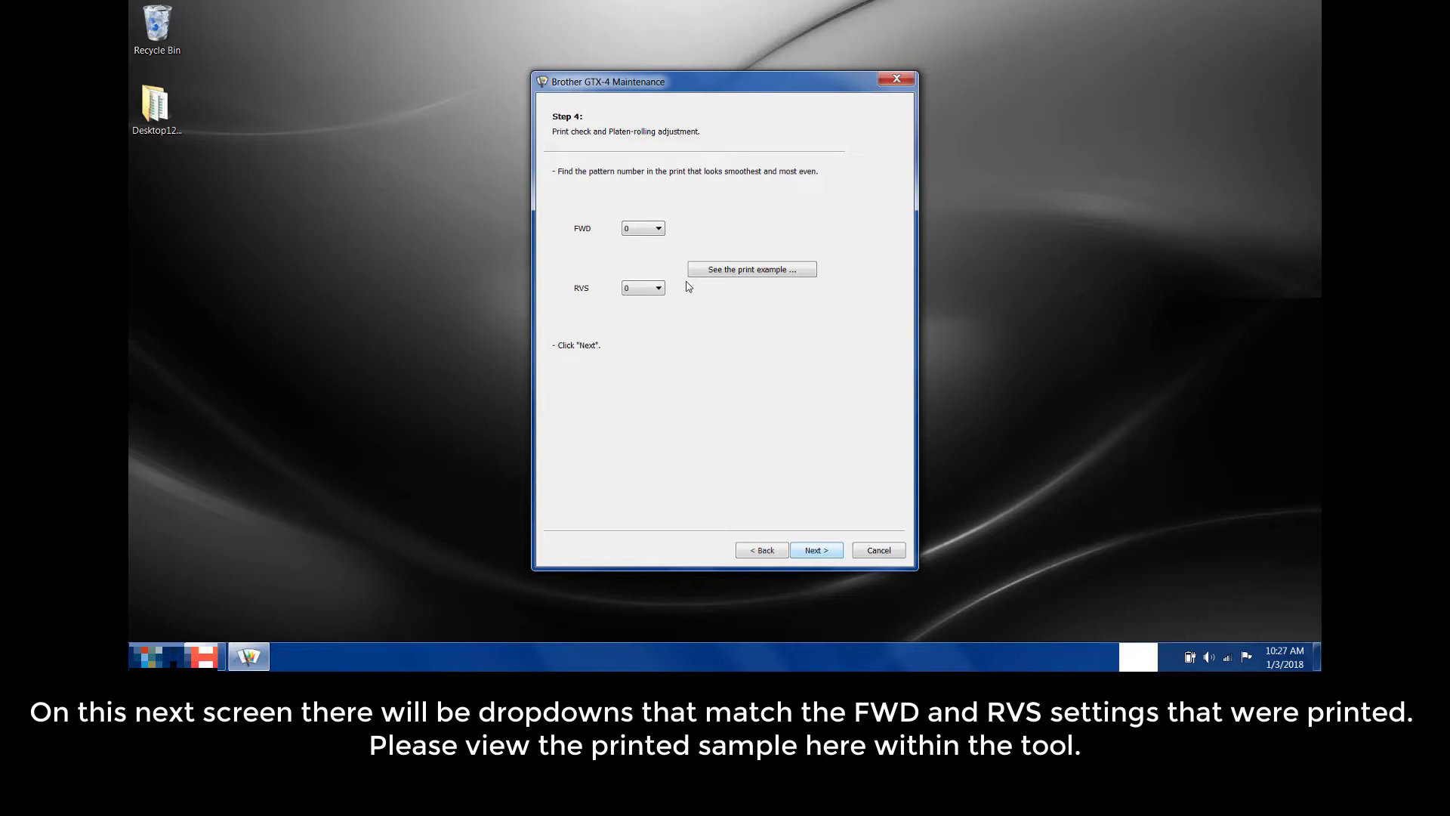
pyautogui.click(725, 269)
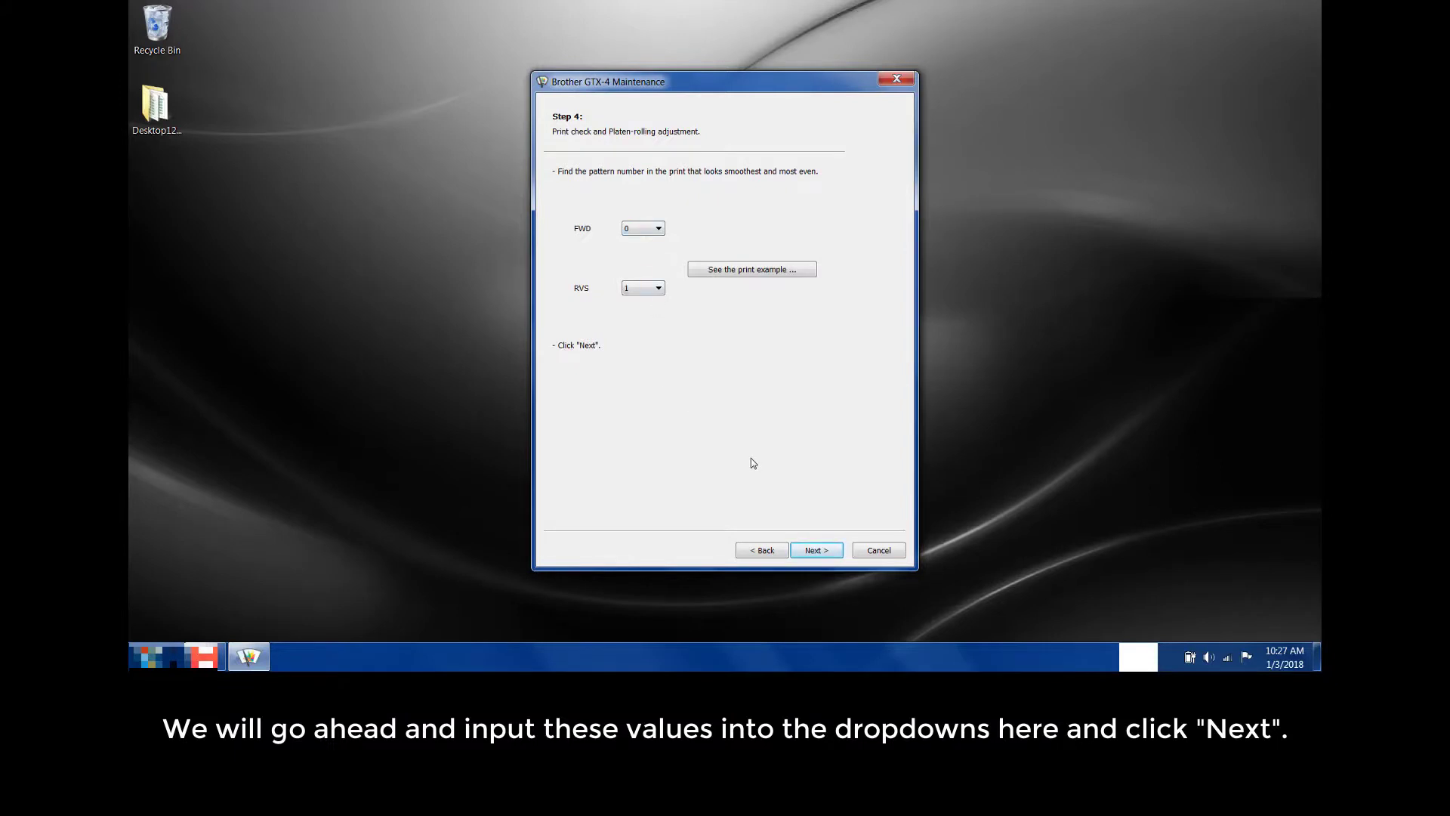
pyautogui.click(646, 290)
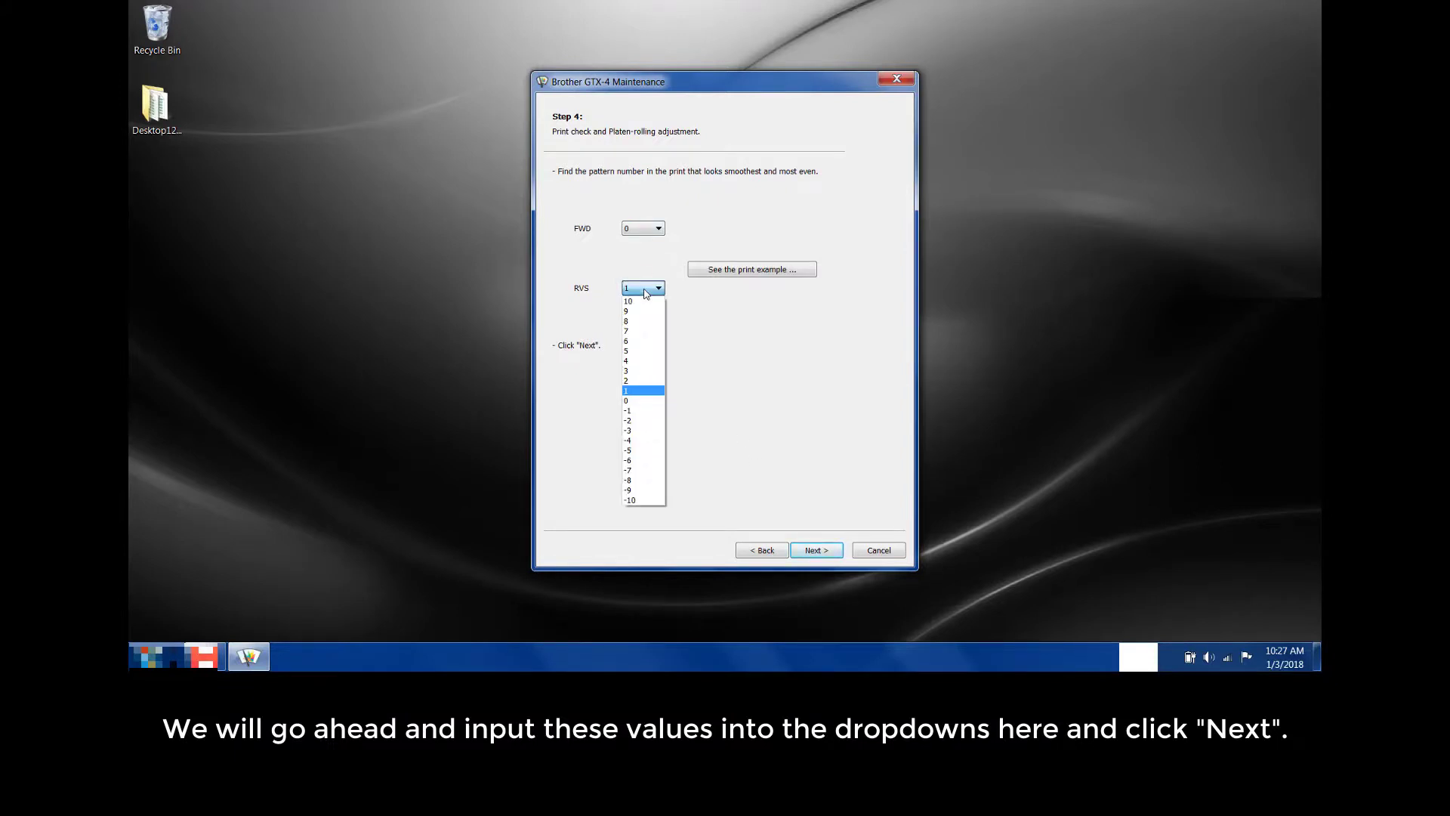
pyautogui.click(630, 381)
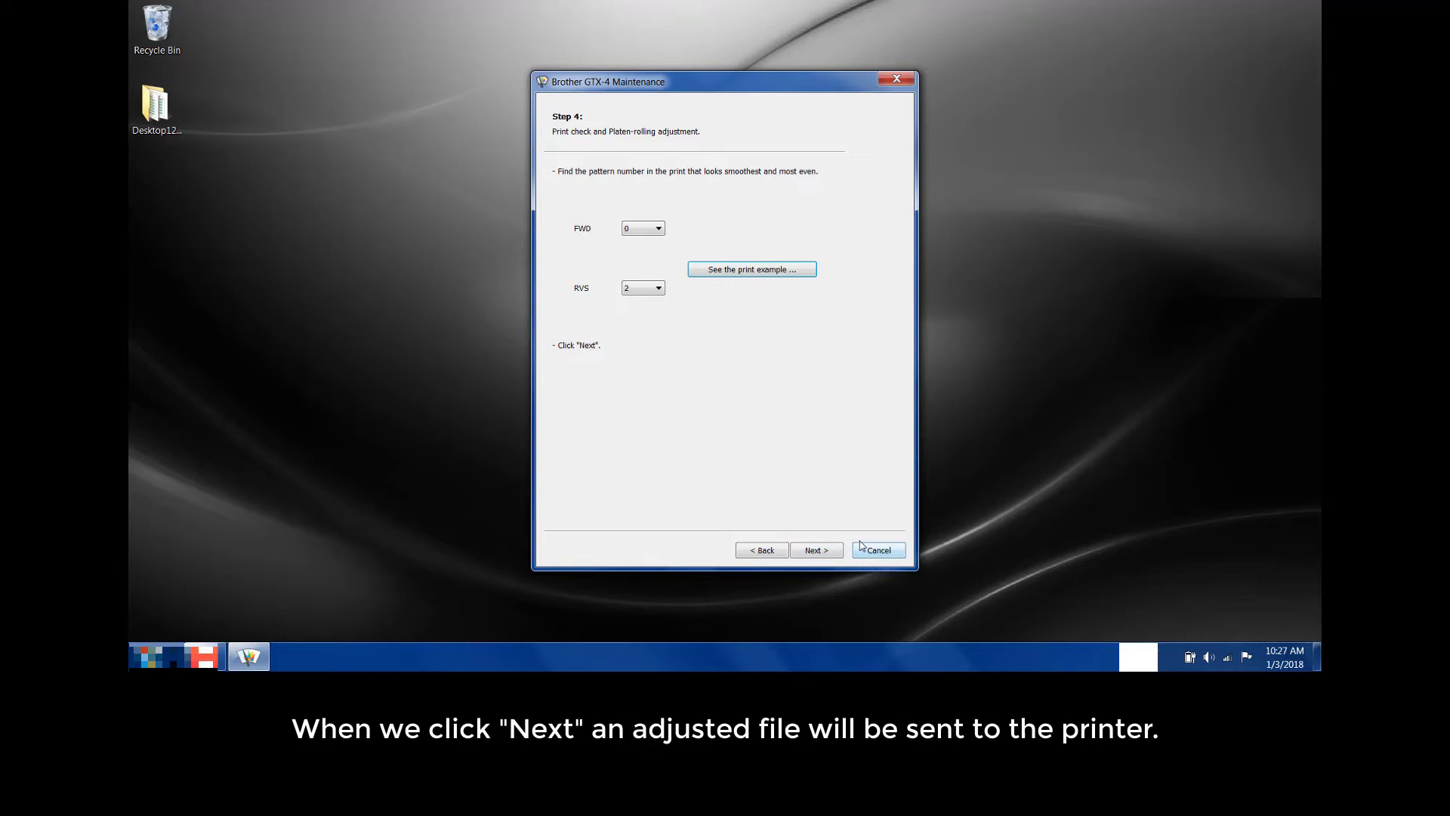
# Send the adjusted FWD 0 / RVS 2 file to the printer
pyautogui.click(834, 554)
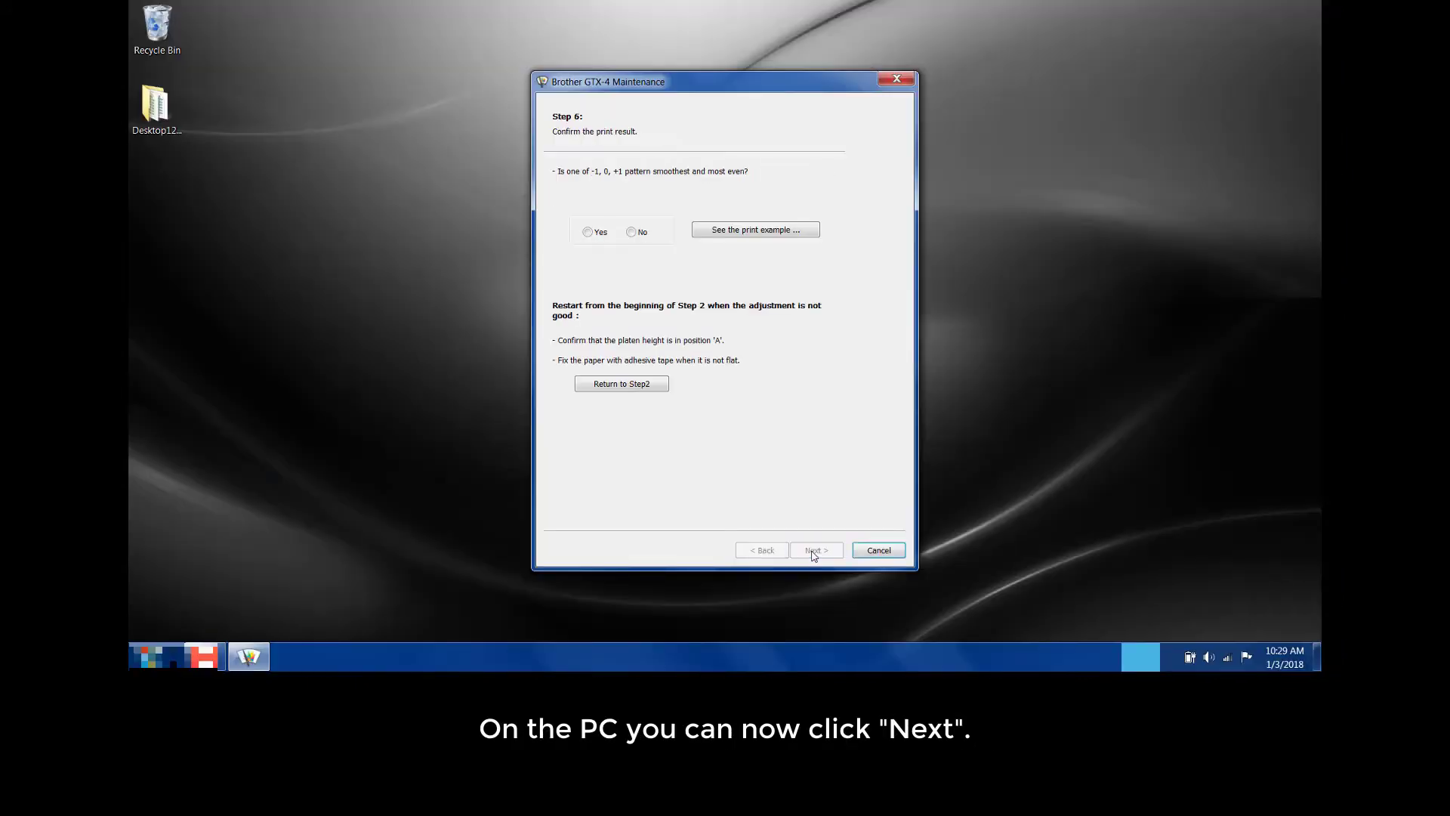
# Answer Yes that the printed pattern lies within -1, 0 or +1, then continue to Step 7
pyautogui.click(587, 232)
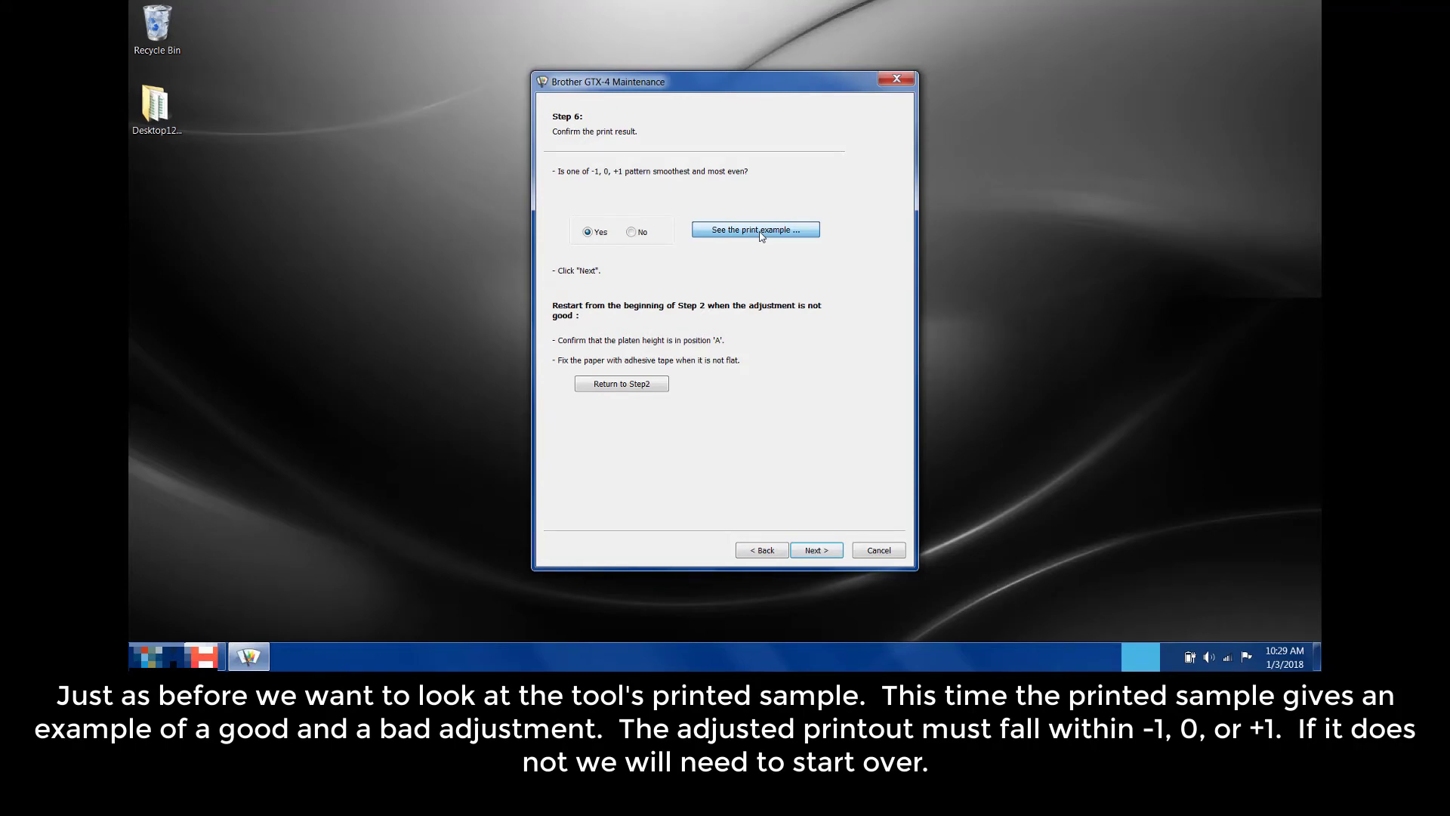
pyautogui.click(761, 236)
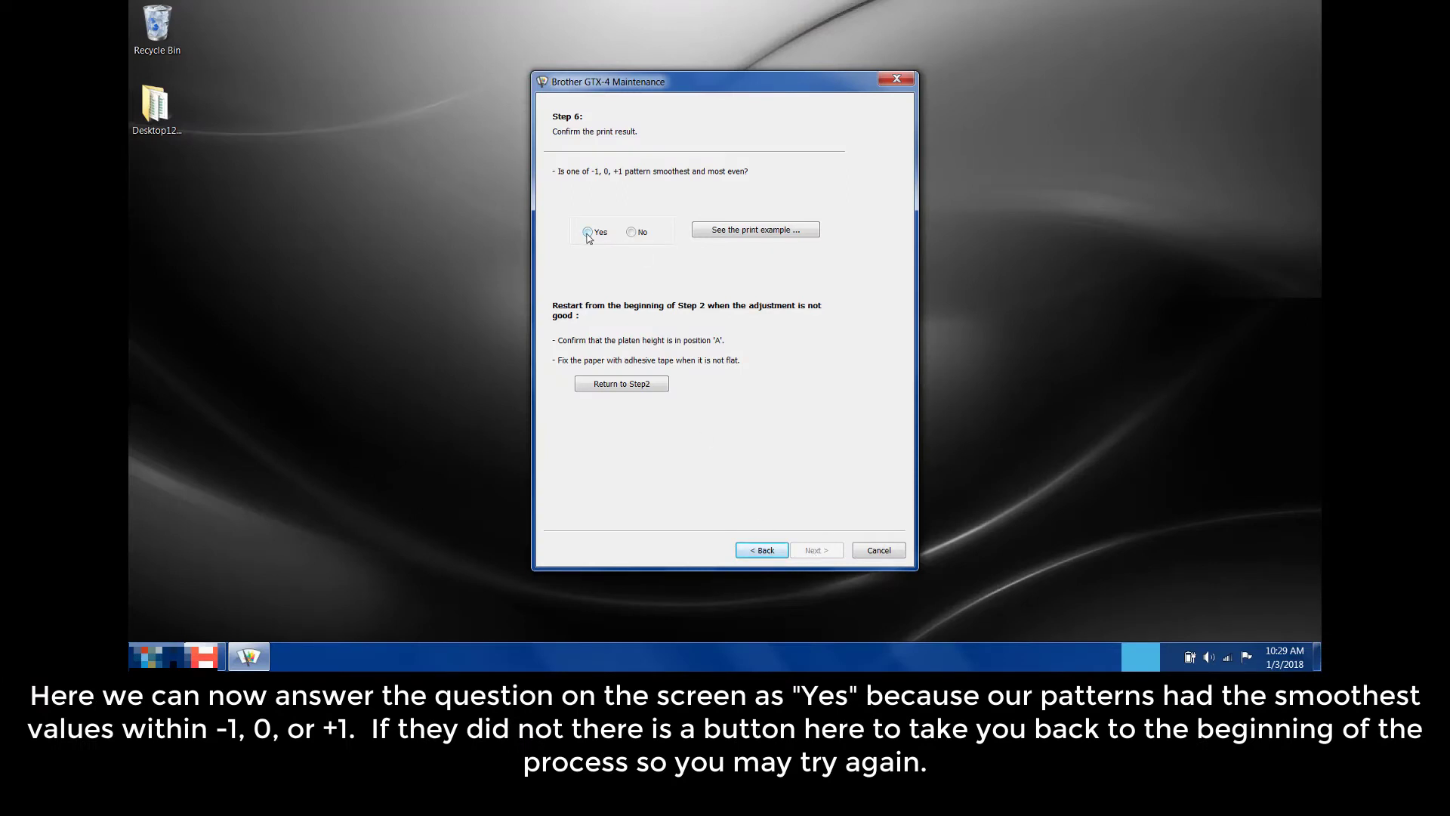
pyautogui.click(588, 233)
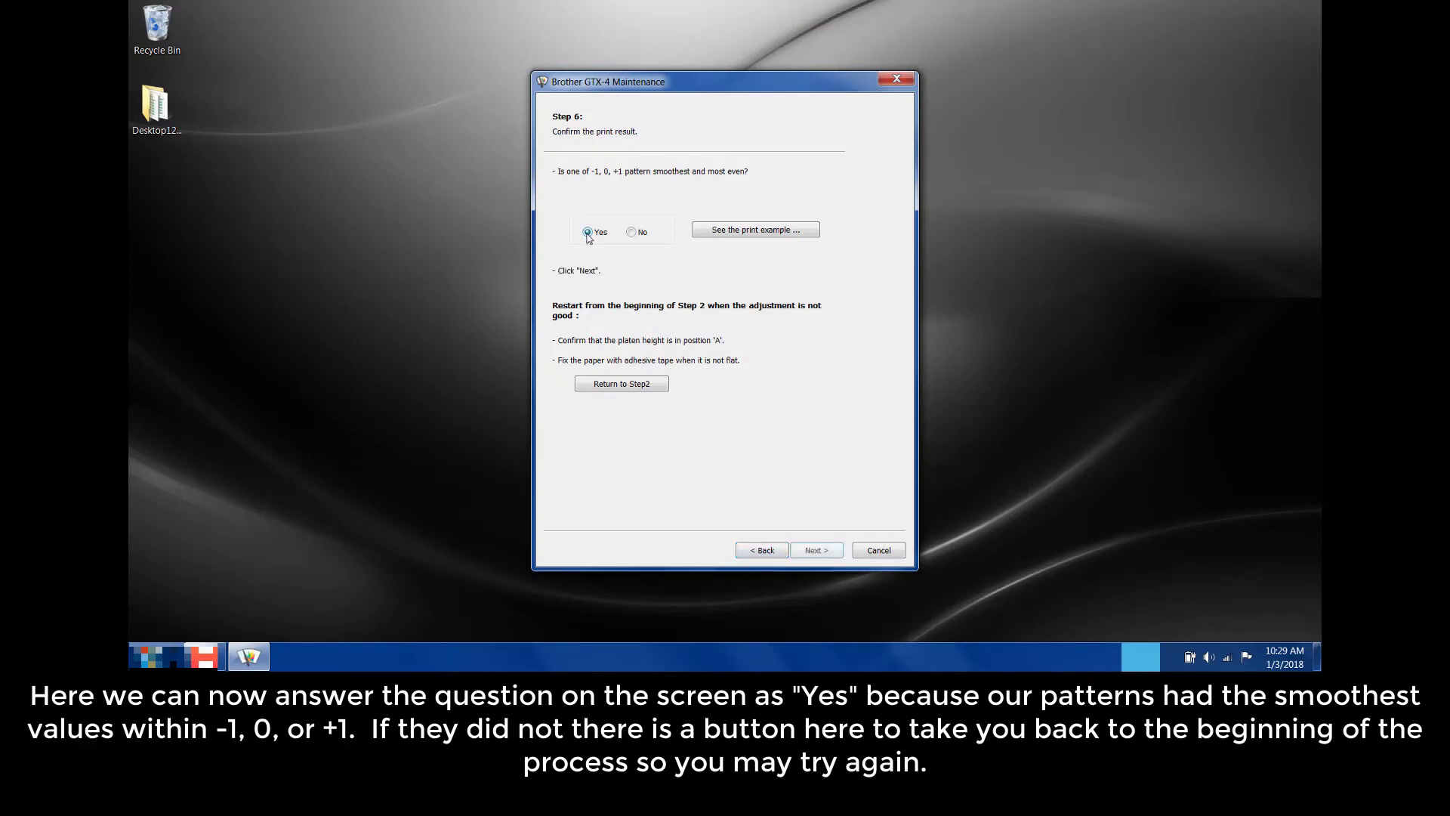
pyautogui.click(818, 551)
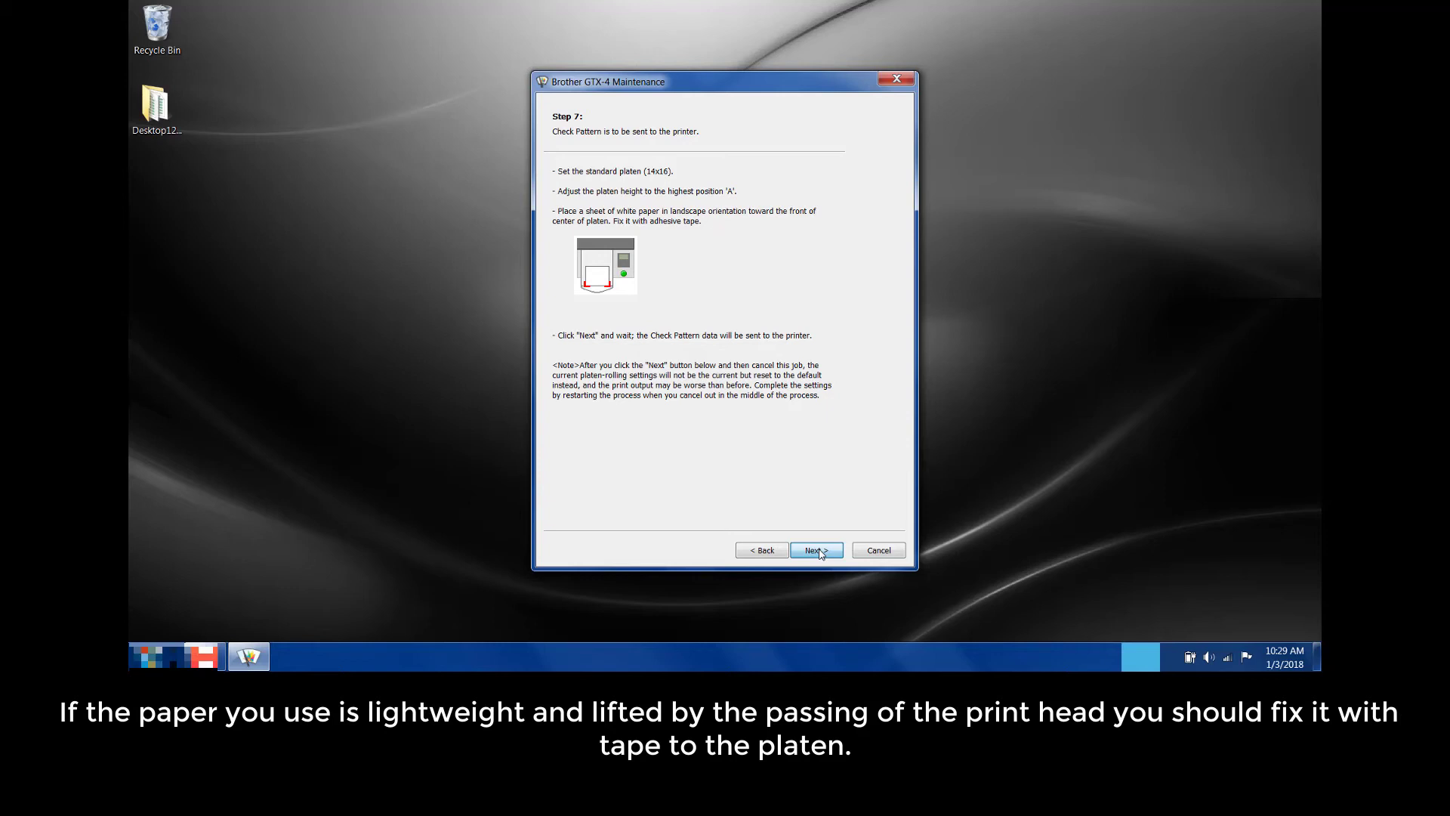
# Send the Step 7 check pattern data to the printer
pyautogui.click(820, 551)
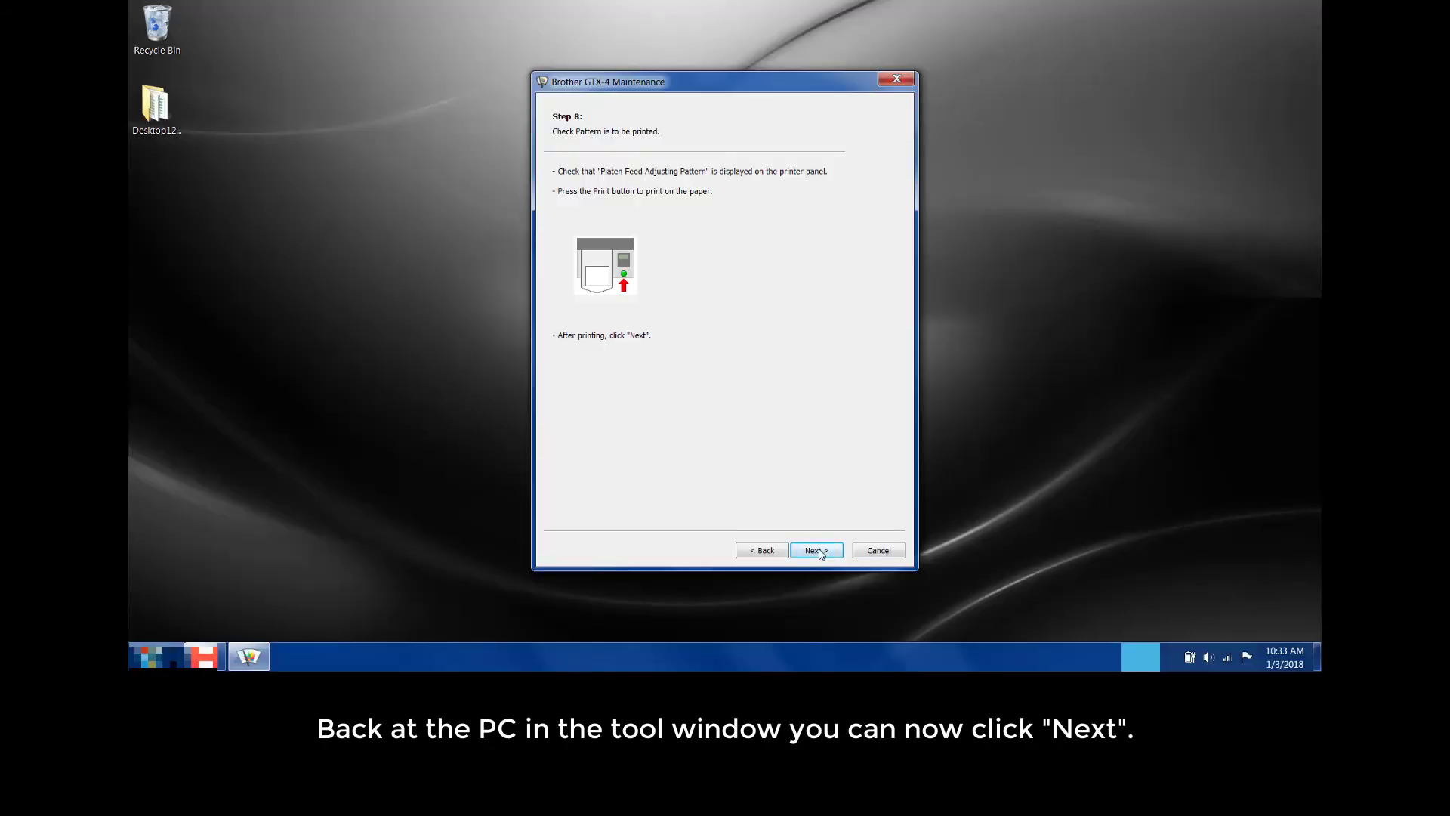
# Review the belt-pitch print examples, then set rows [1]–[4] to 1, 1, 0 and 1
pyautogui.click(821, 554)
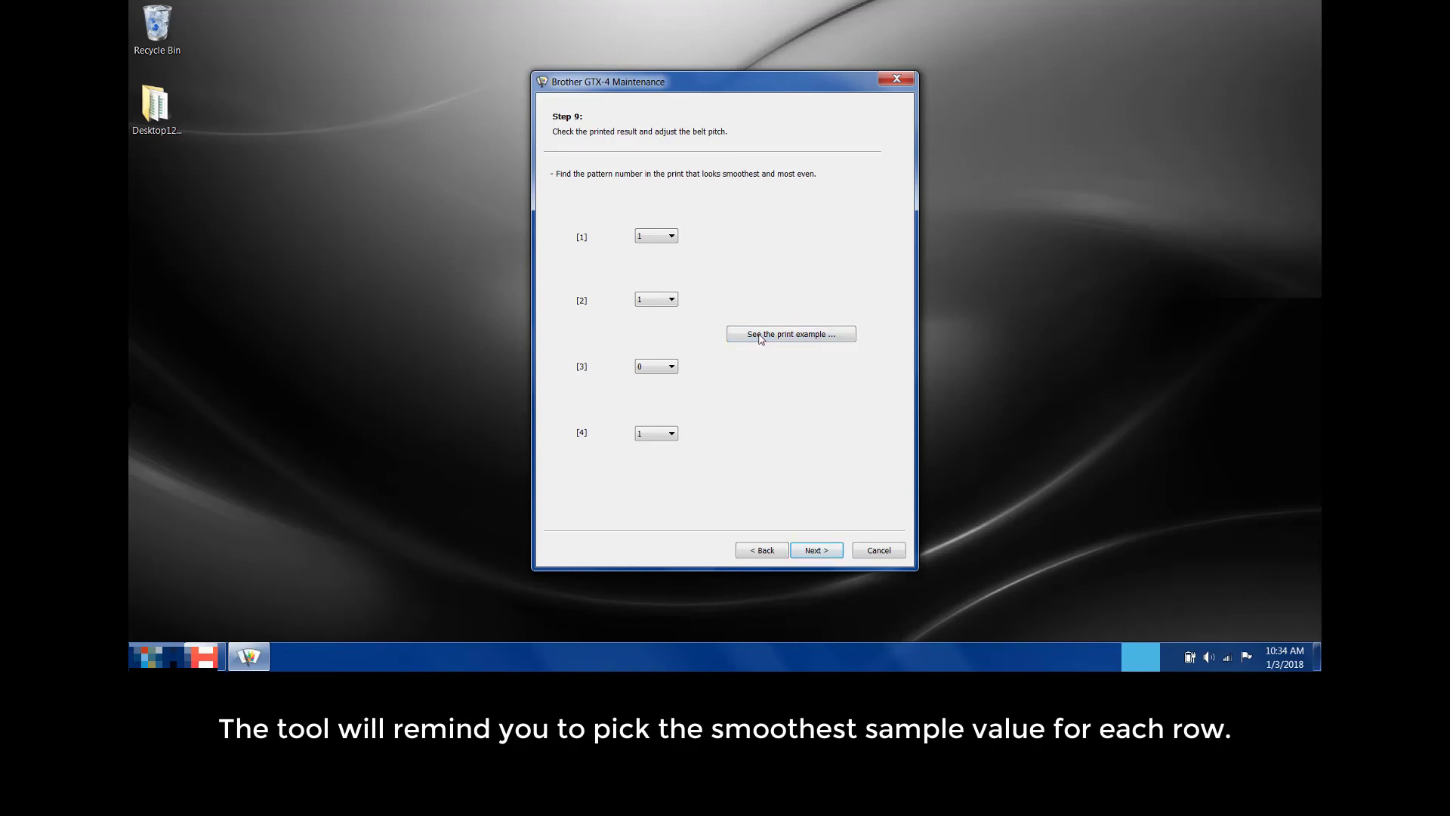
pyautogui.click(760, 337)
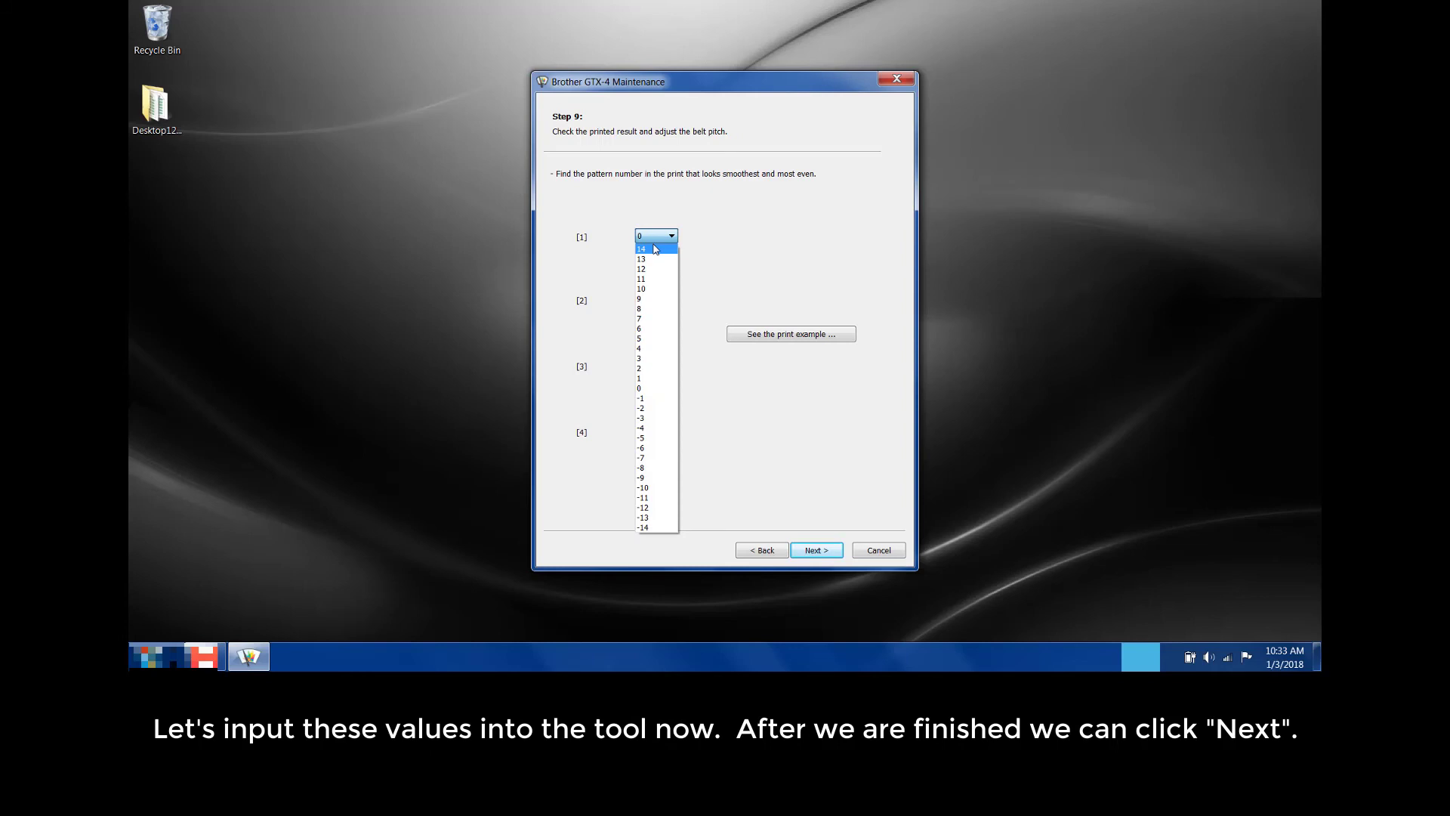
pyautogui.click(666, 306)
pyautogui.click(668, 300)
pyautogui.click(664, 371)
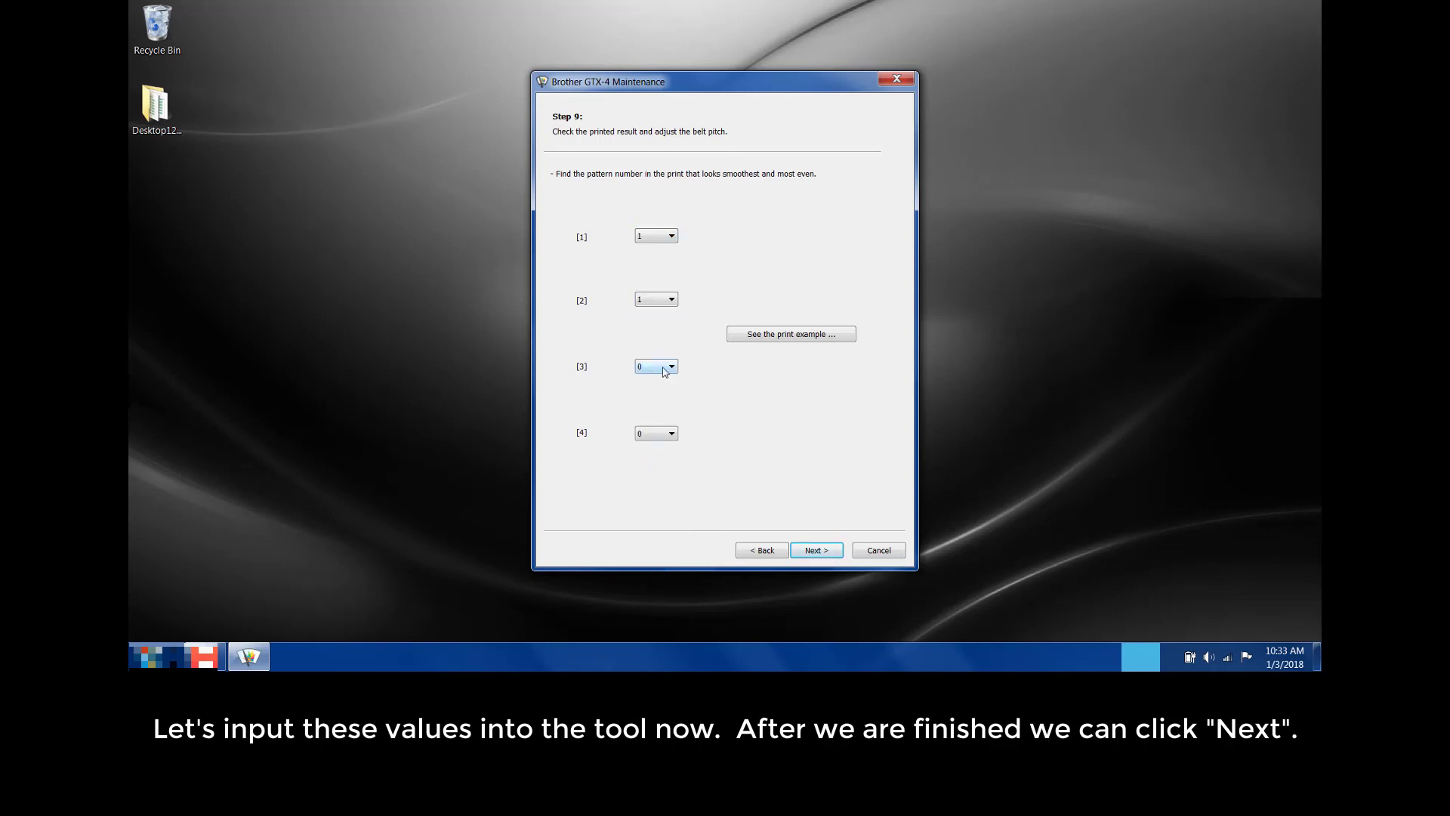
pyautogui.click(664, 371)
pyautogui.click(650, 501)
pyautogui.click(661, 438)
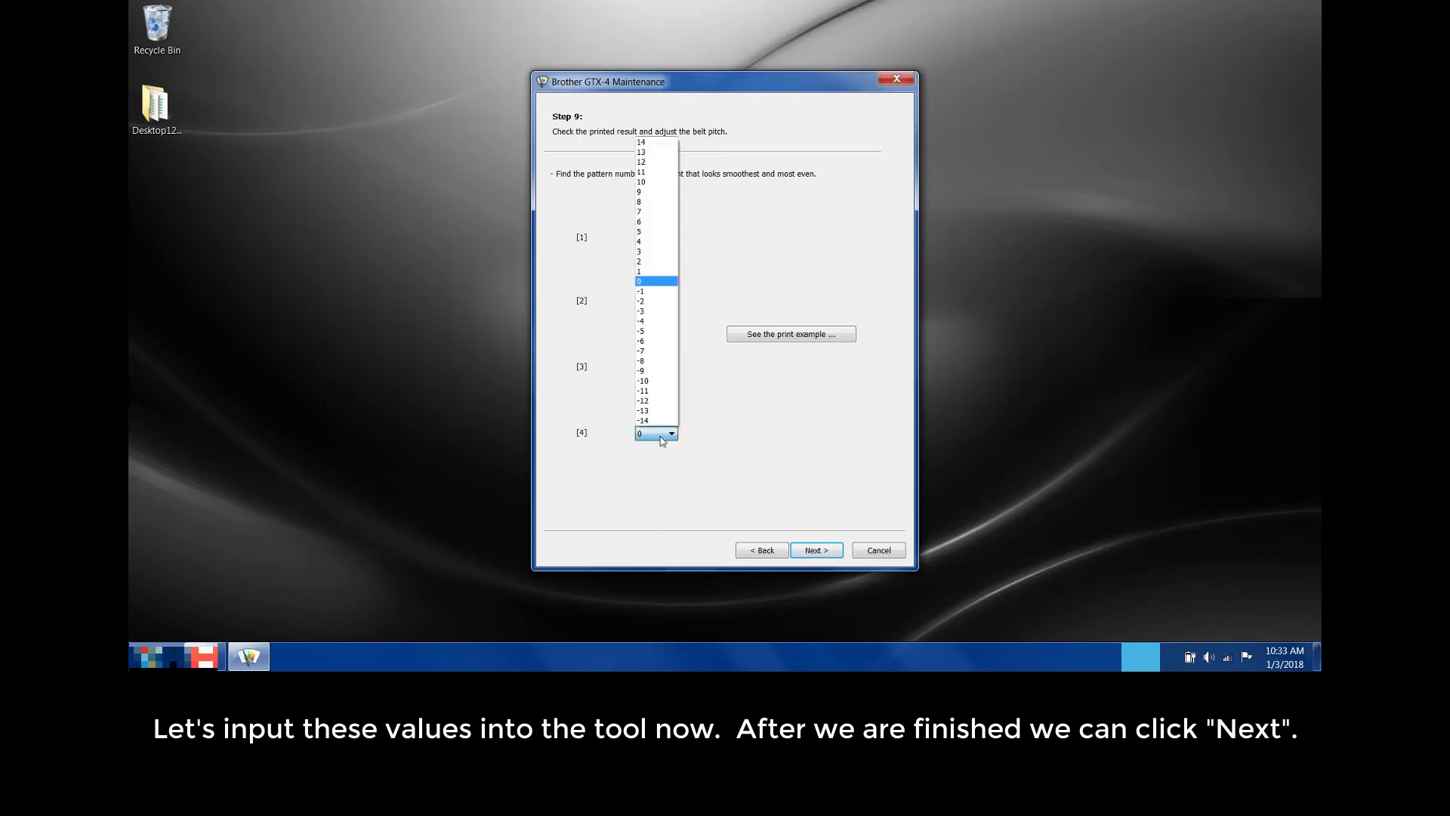
pyautogui.click(654, 271)
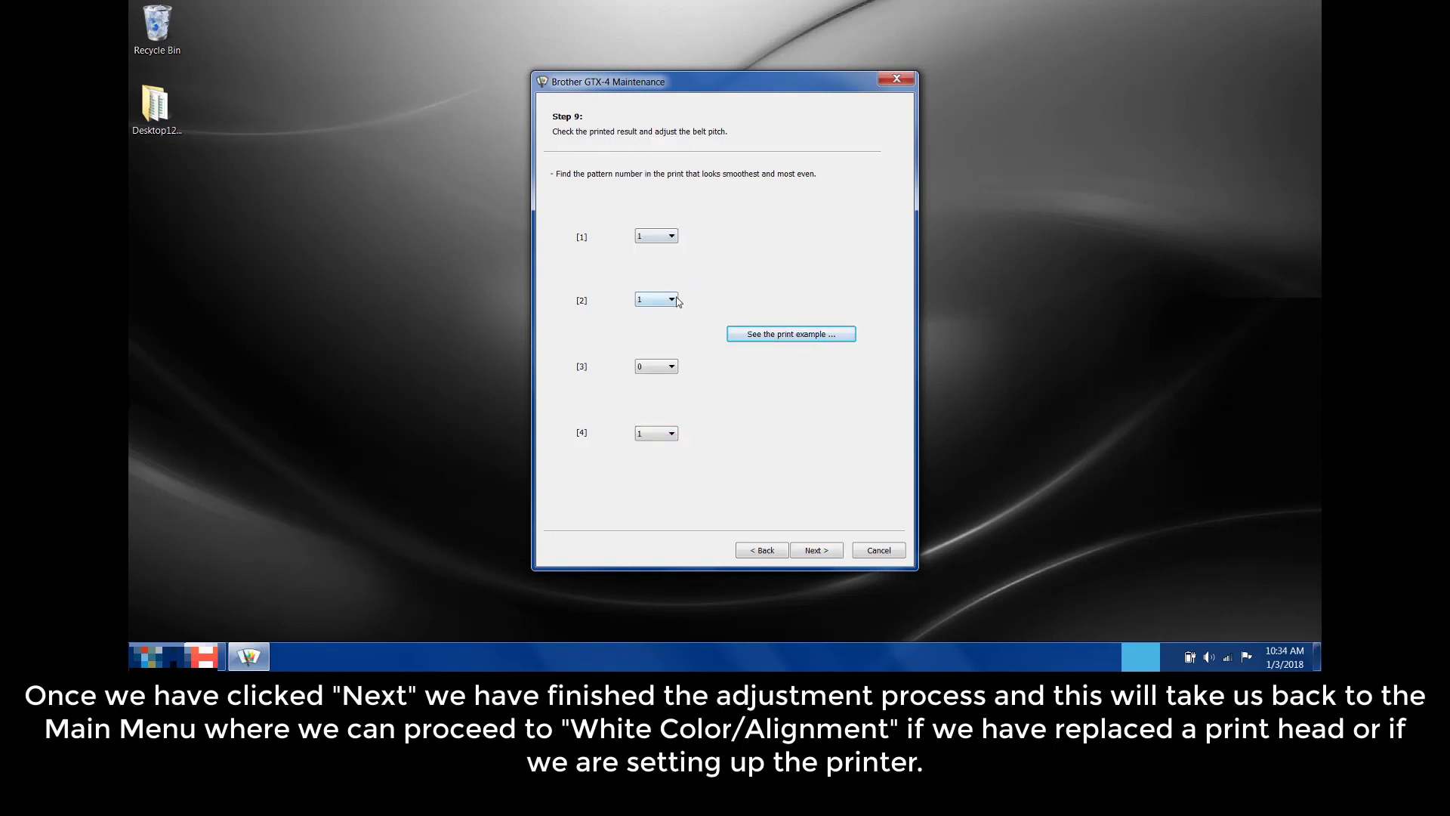
# Confirm Step 9 to finish belt-pitch adjustment and go back to the main menu
pyautogui.click(830, 555)
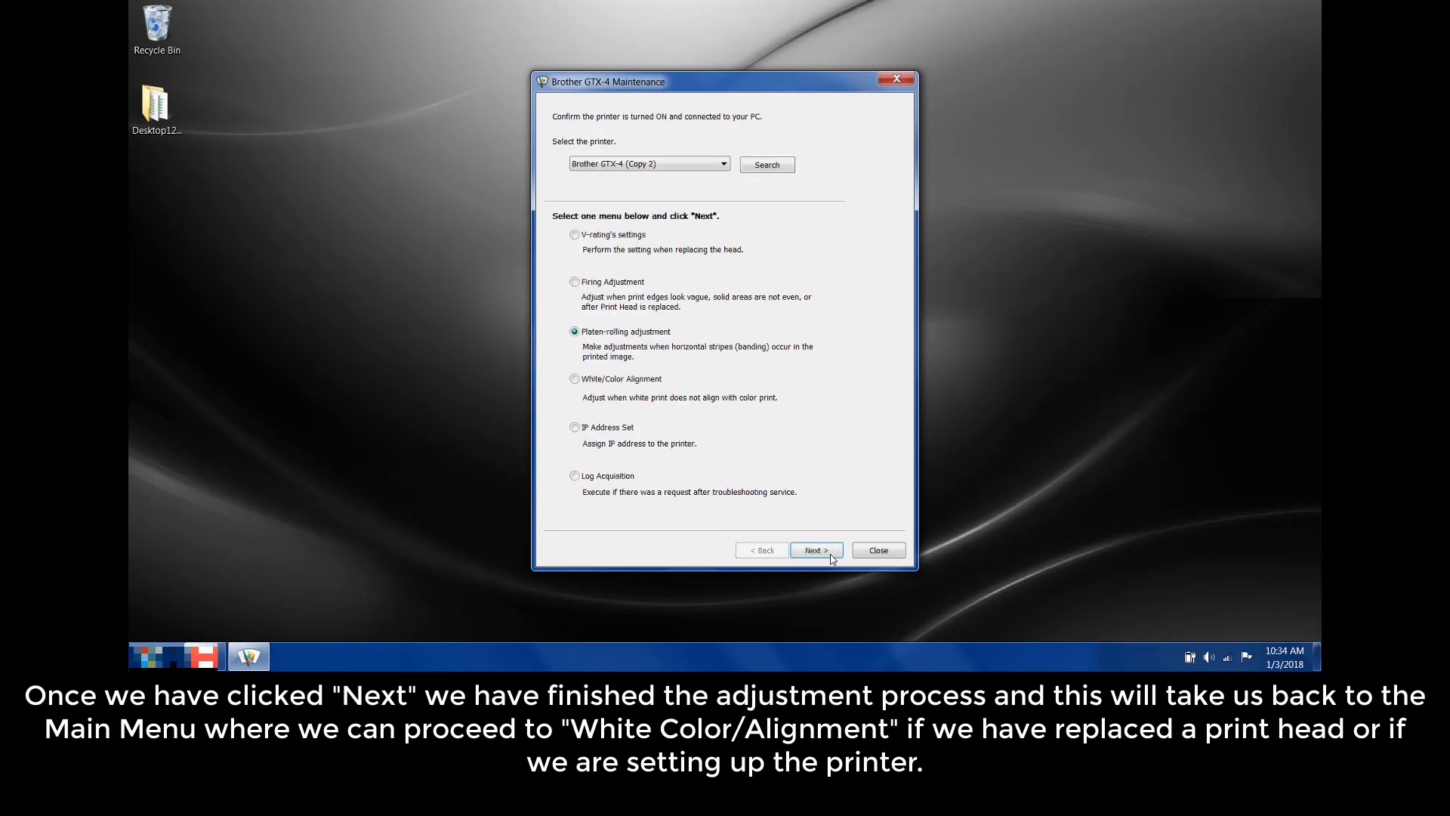